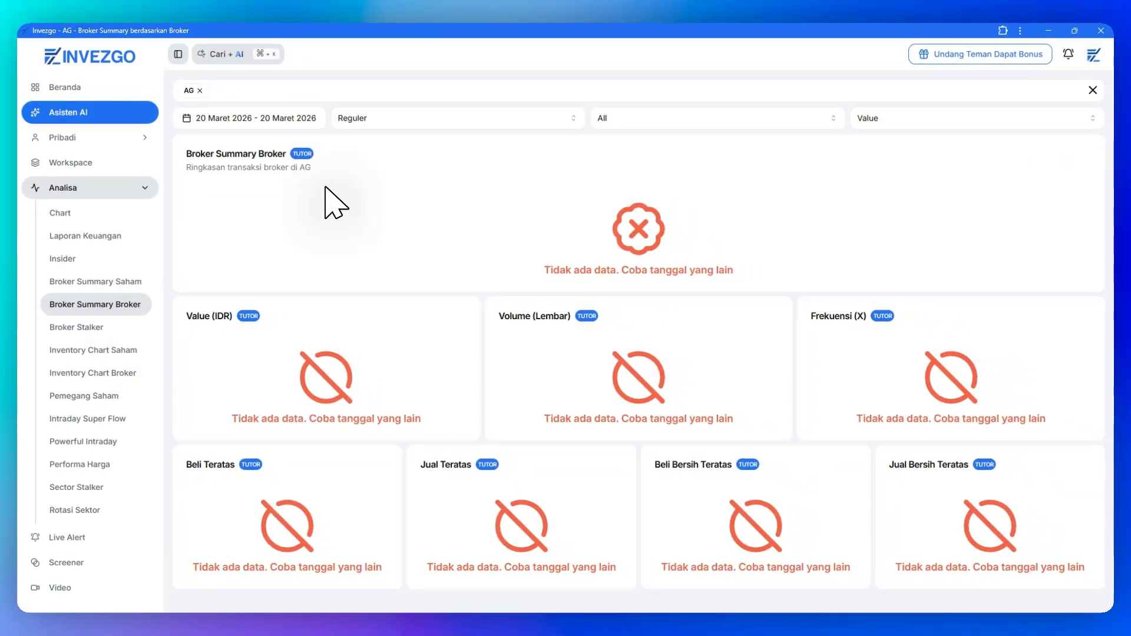
- Set the broker summary's date range to 2 March 2026 through 12 March 2026
click(235, 119)
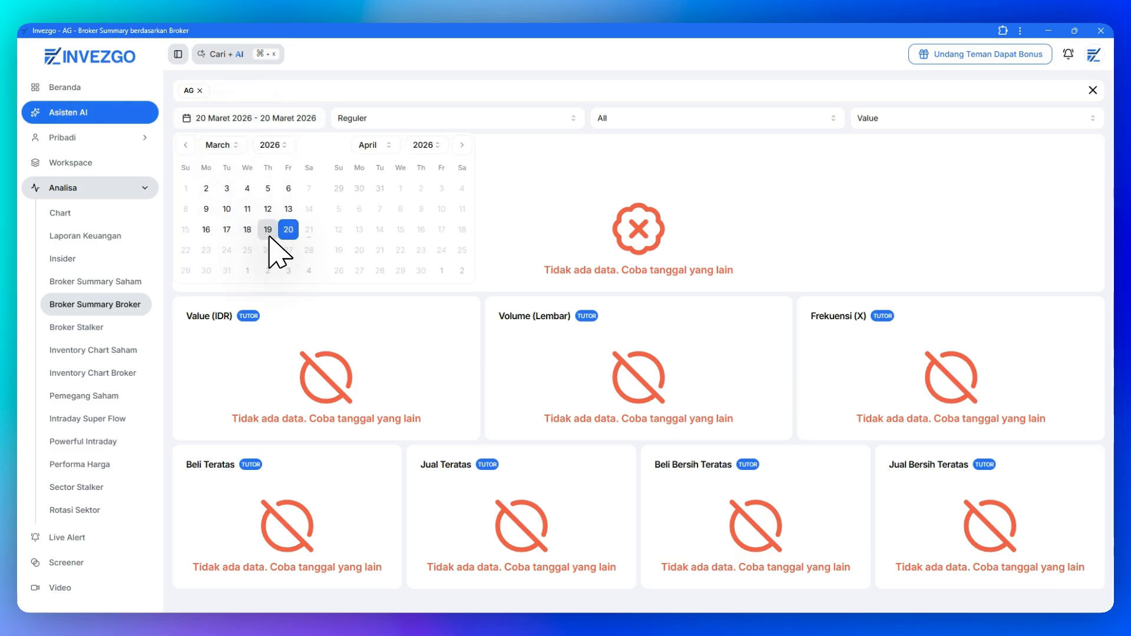
click(234, 232)
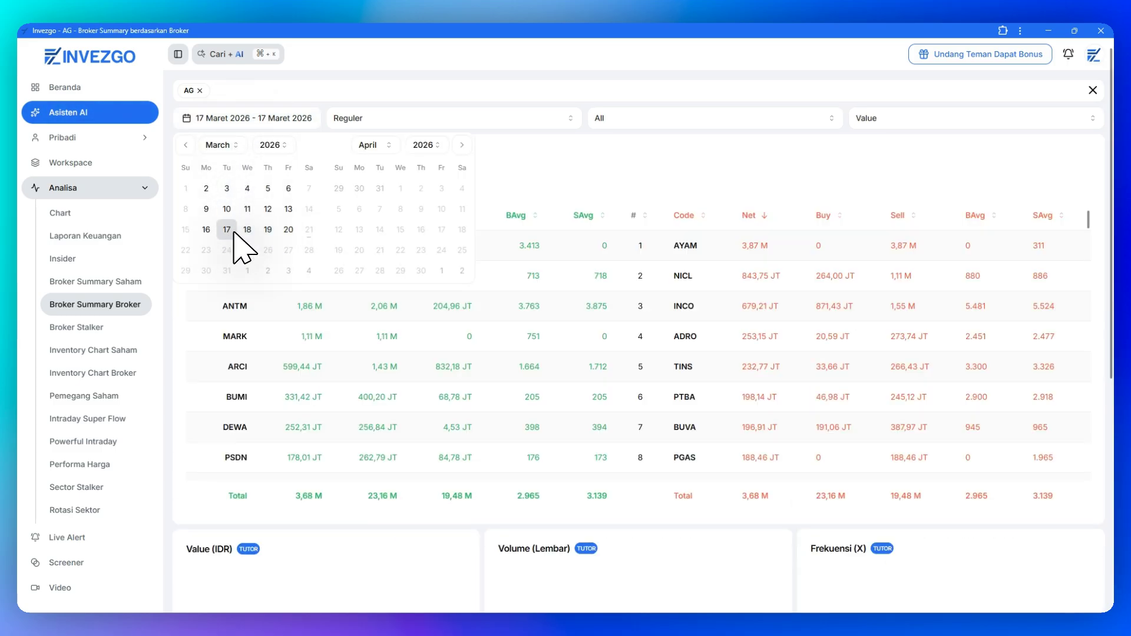
click(209, 190)
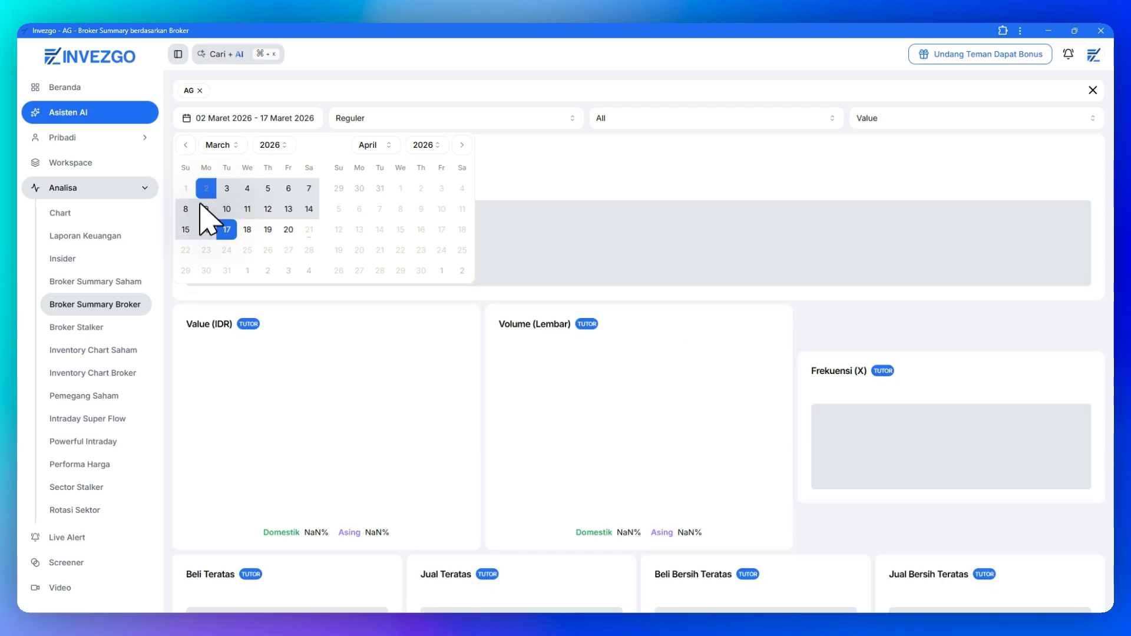
click(268, 230)
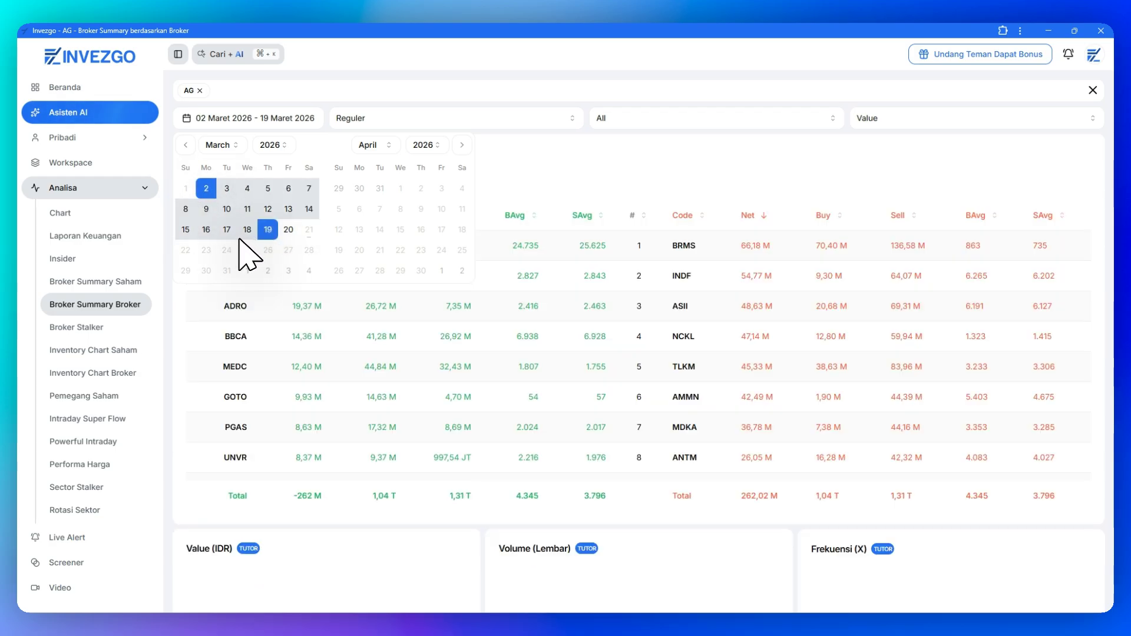
click(270, 210)
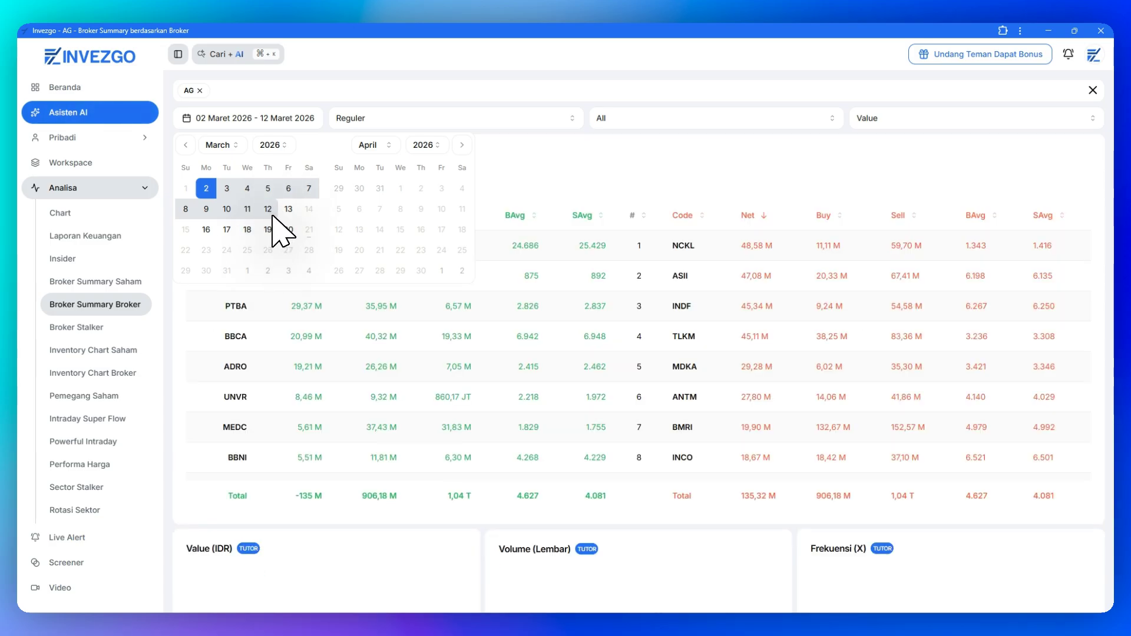
- Extend the date range across two months, from 2 February 2026 to 3 March 2026
click(186, 145)
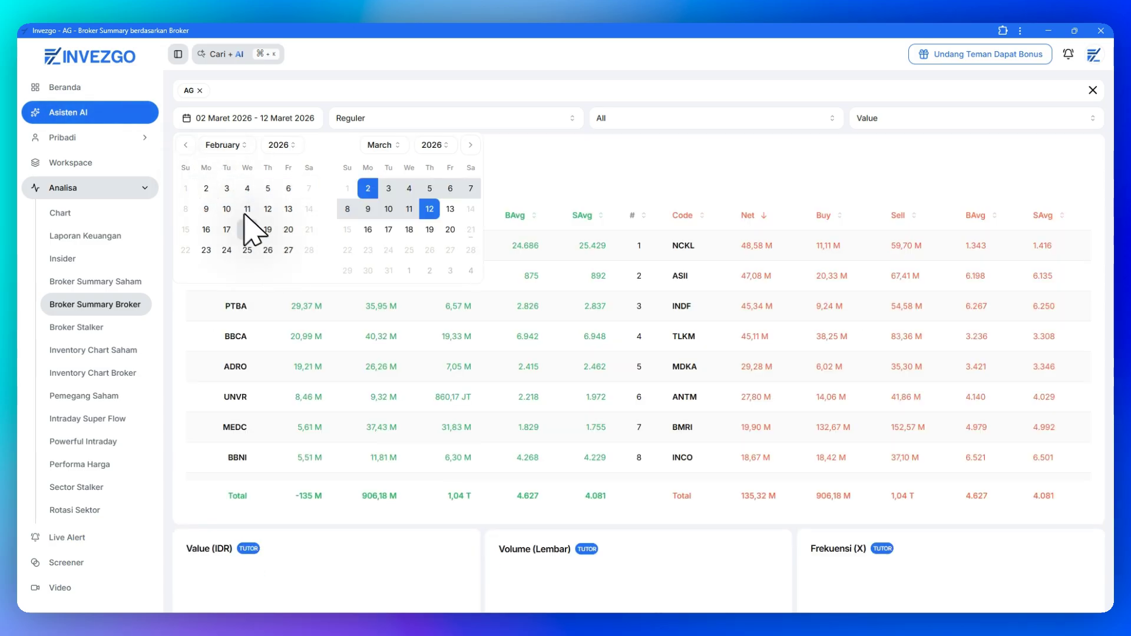
click(210, 192)
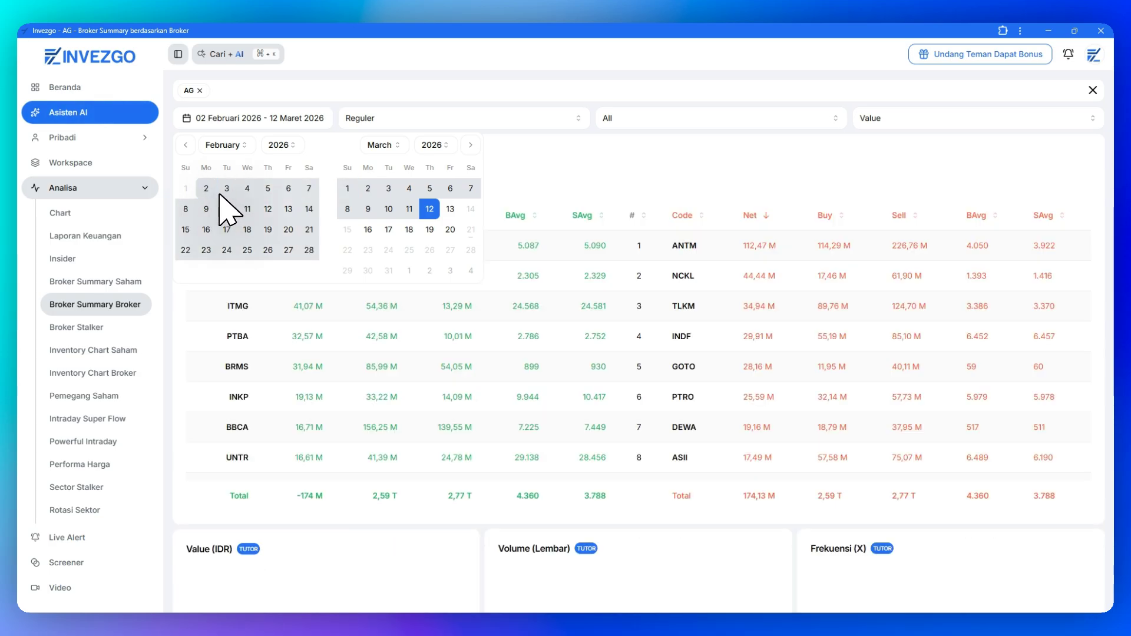
click(370, 189)
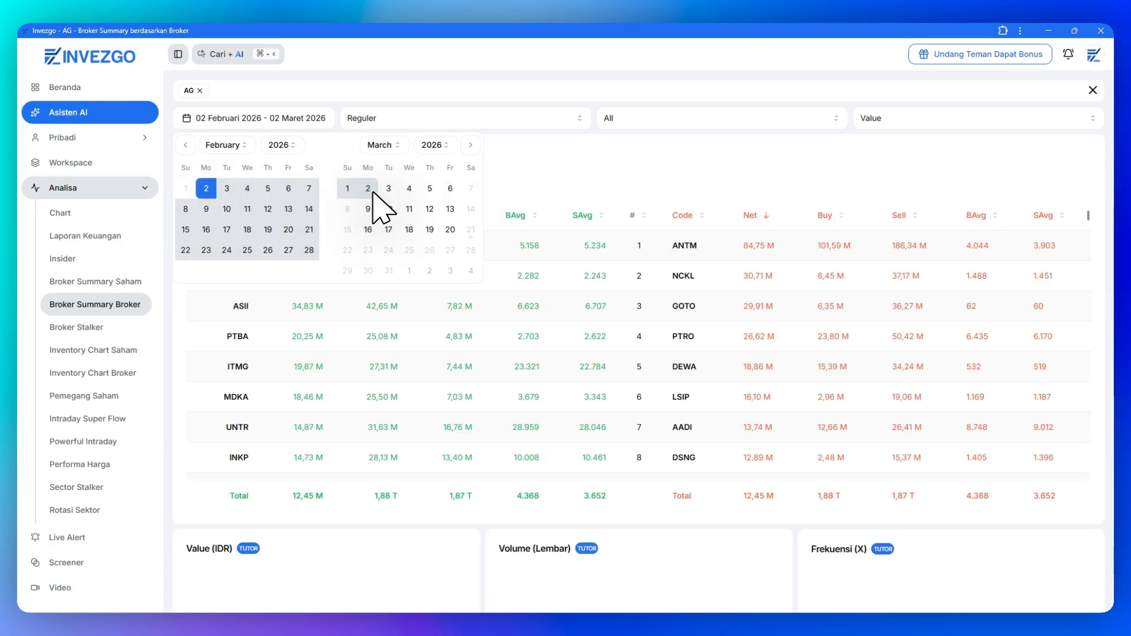
click(391, 190)
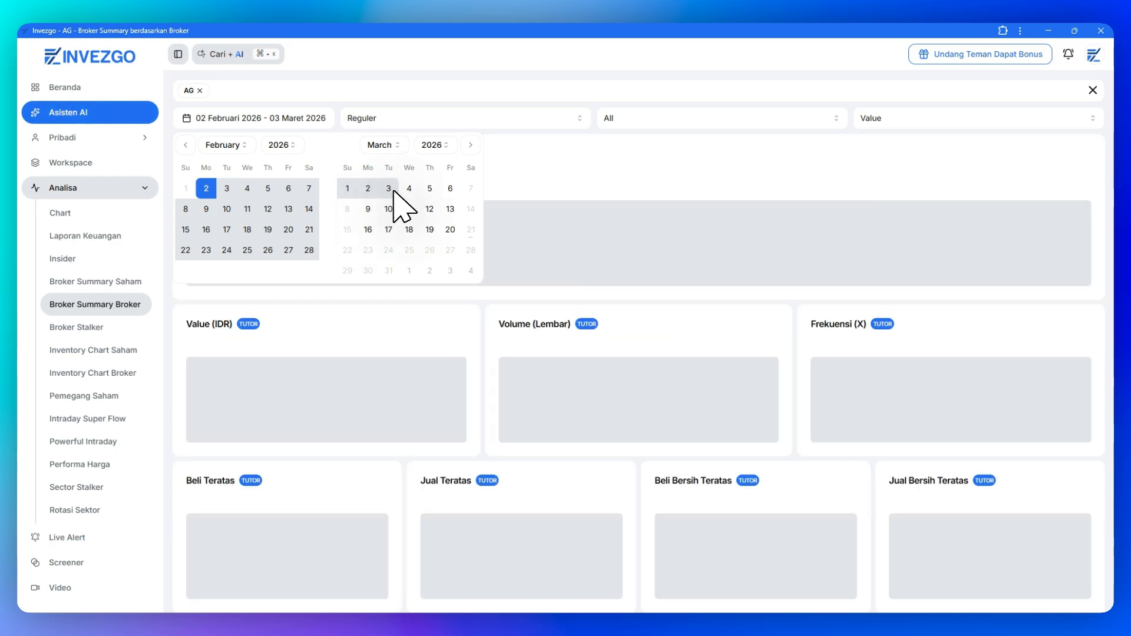
- Restrict the date range to the single day 17 March 2026 and close the calendar
click(391, 190)
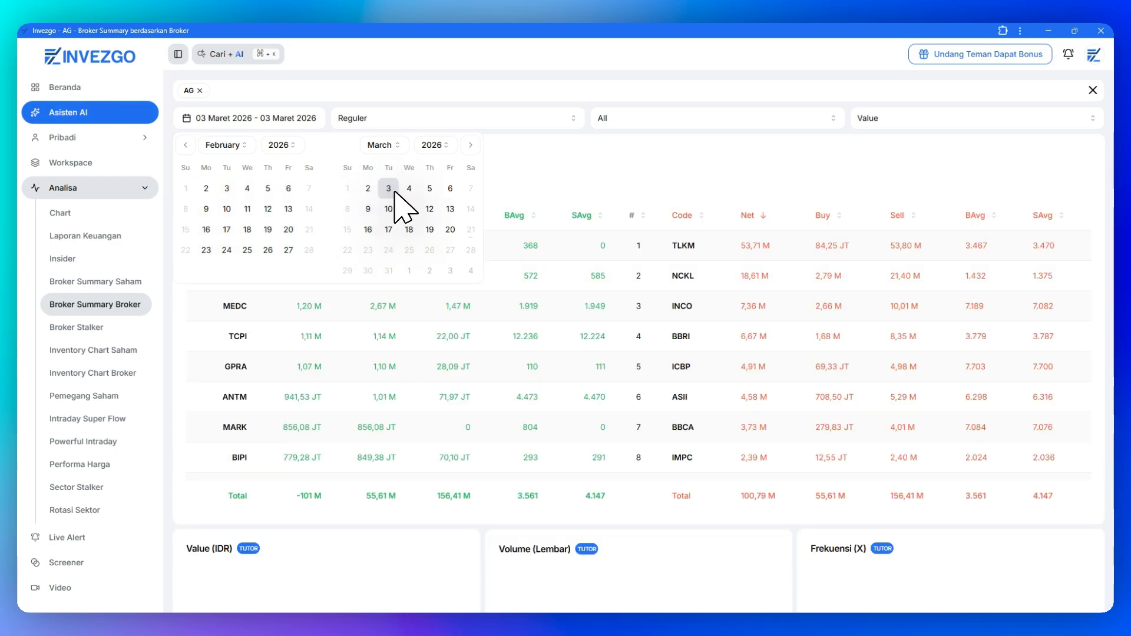
click(429, 209)
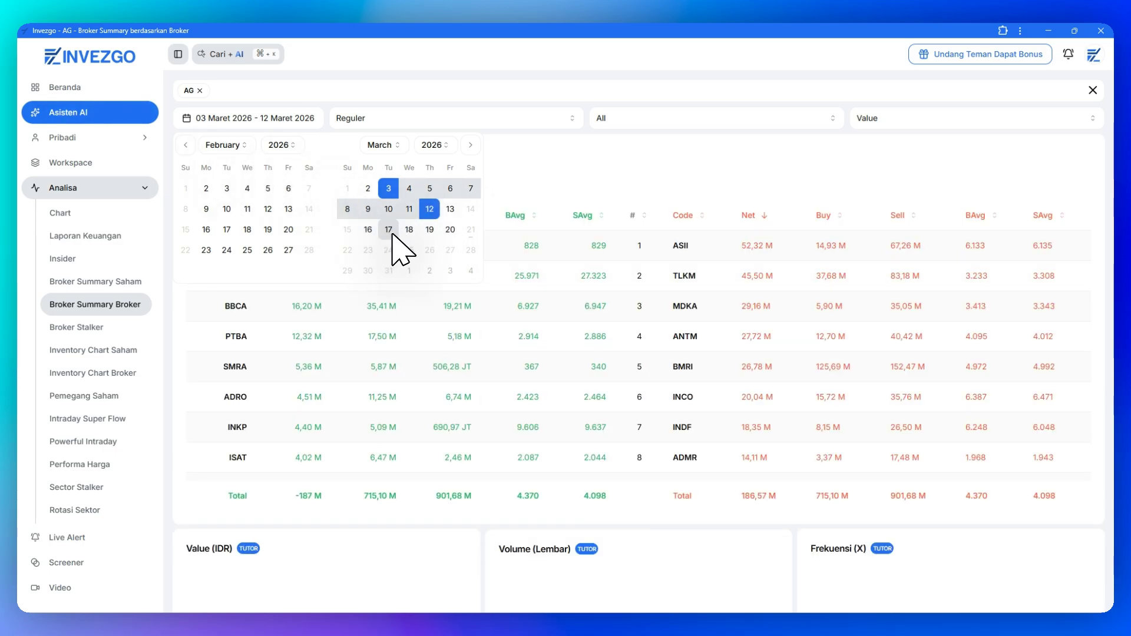
click(395, 236)
click(397, 239)
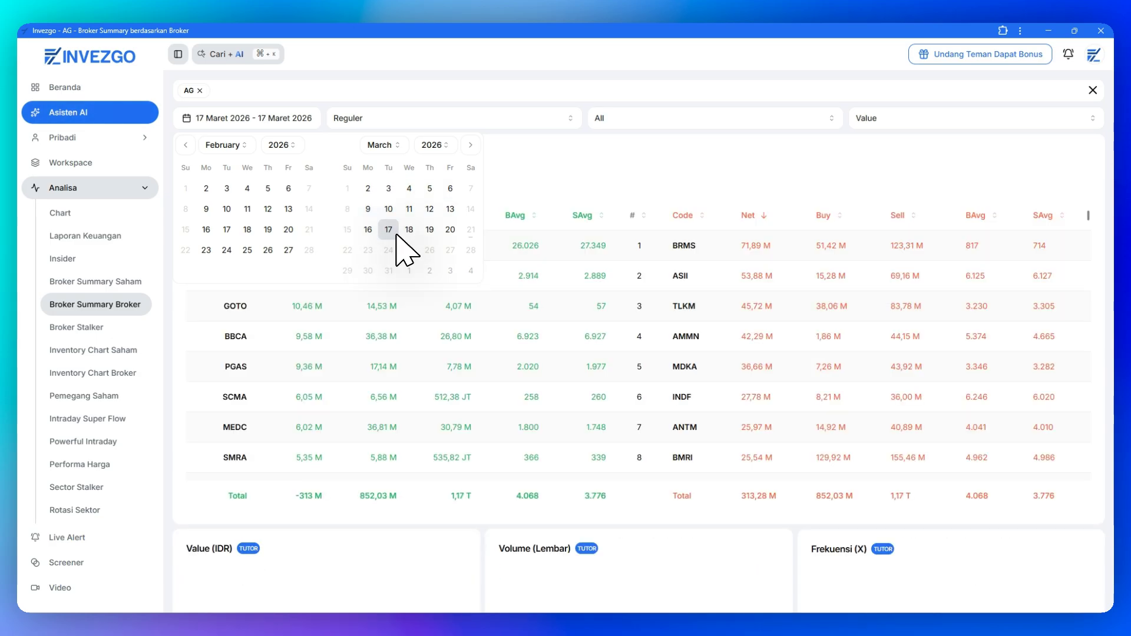
click(522, 175)
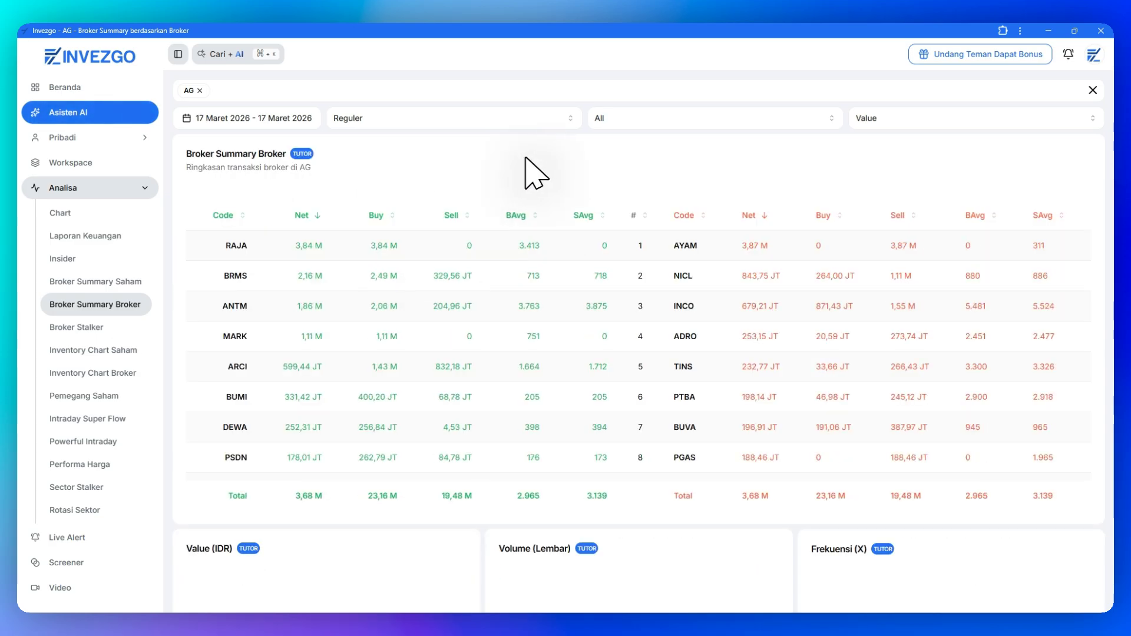
- Collapse the navigation sidebar to give the broker summary the full width
click(199, 90)
click(180, 61)
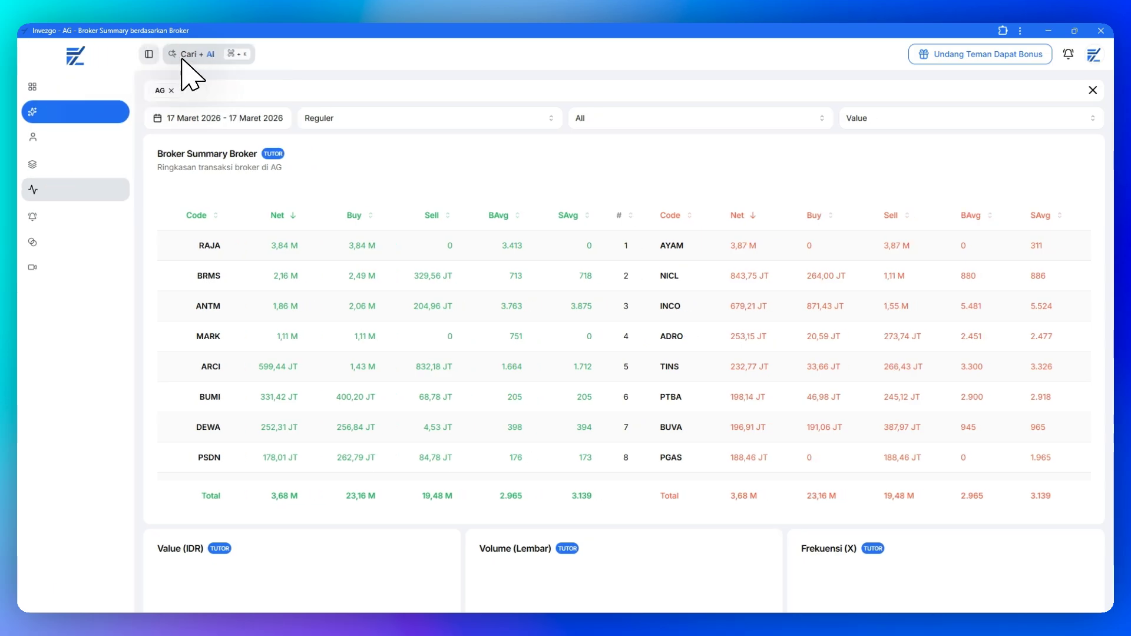
- Review the available options of the Reguler market filter, the All investor filter and the Value measure filter without changing them
click(390, 122)
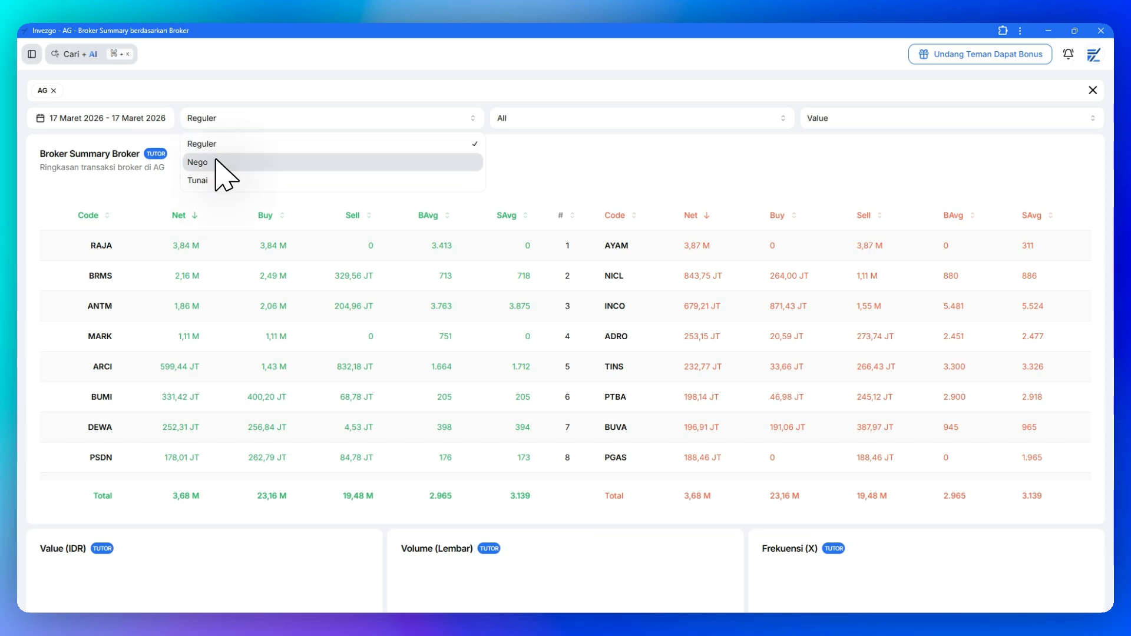
click(530, 132)
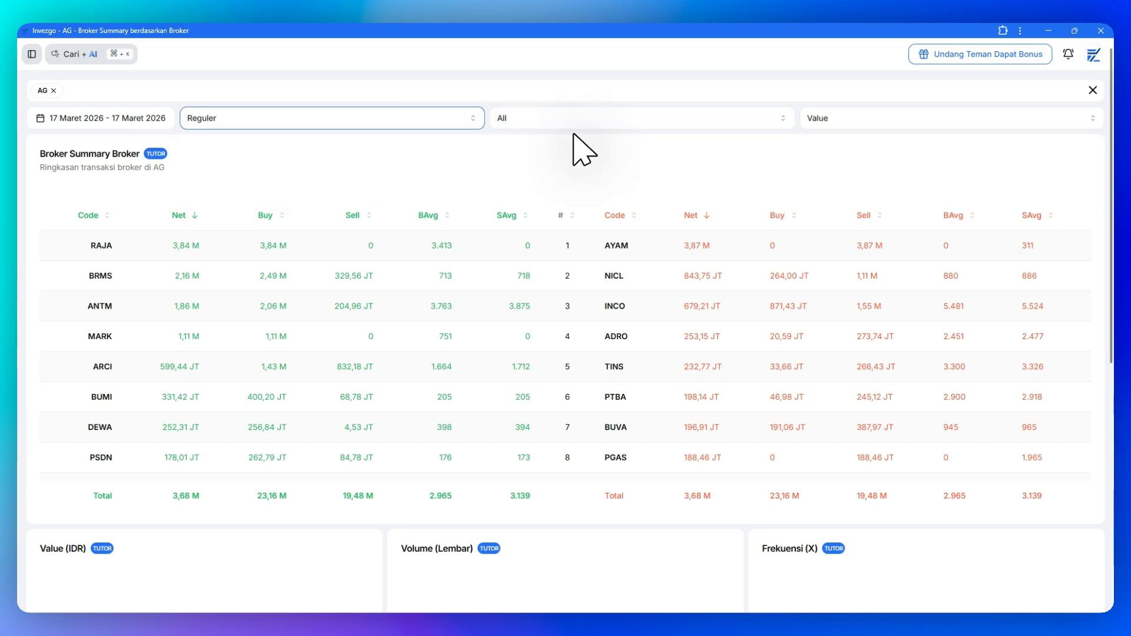
click(571, 122)
click(563, 148)
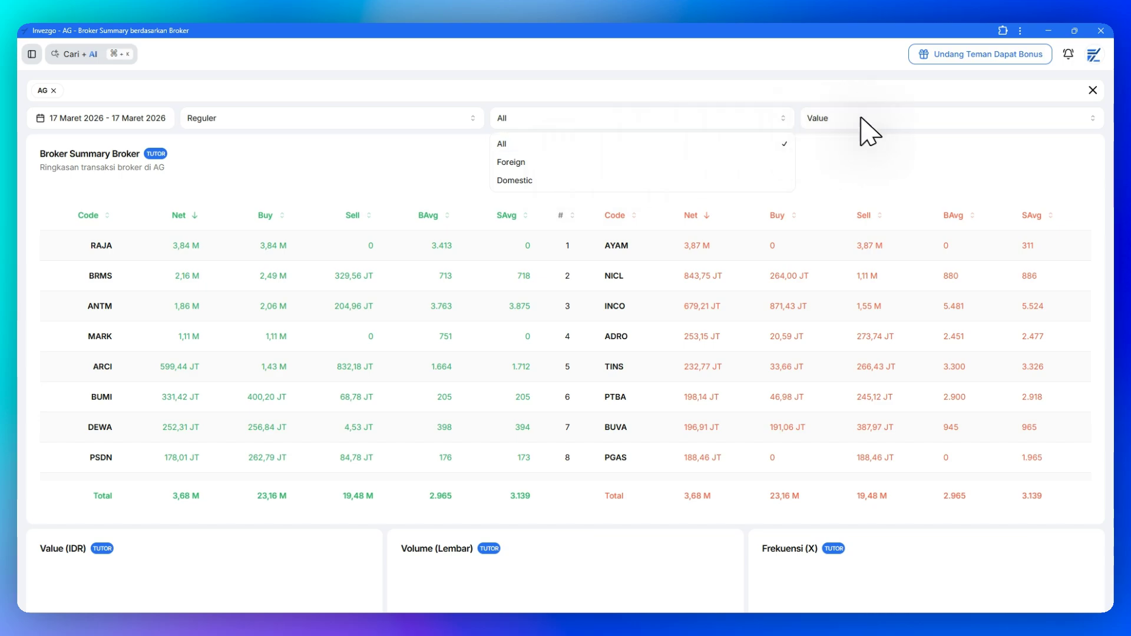
click(874, 124)
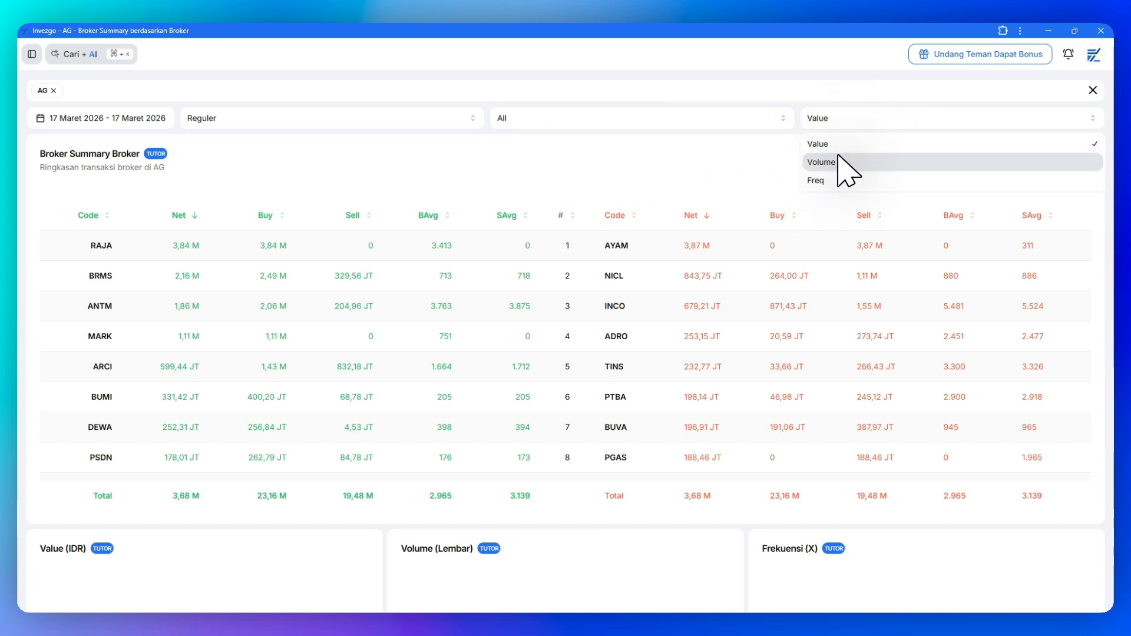
click(731, 180)
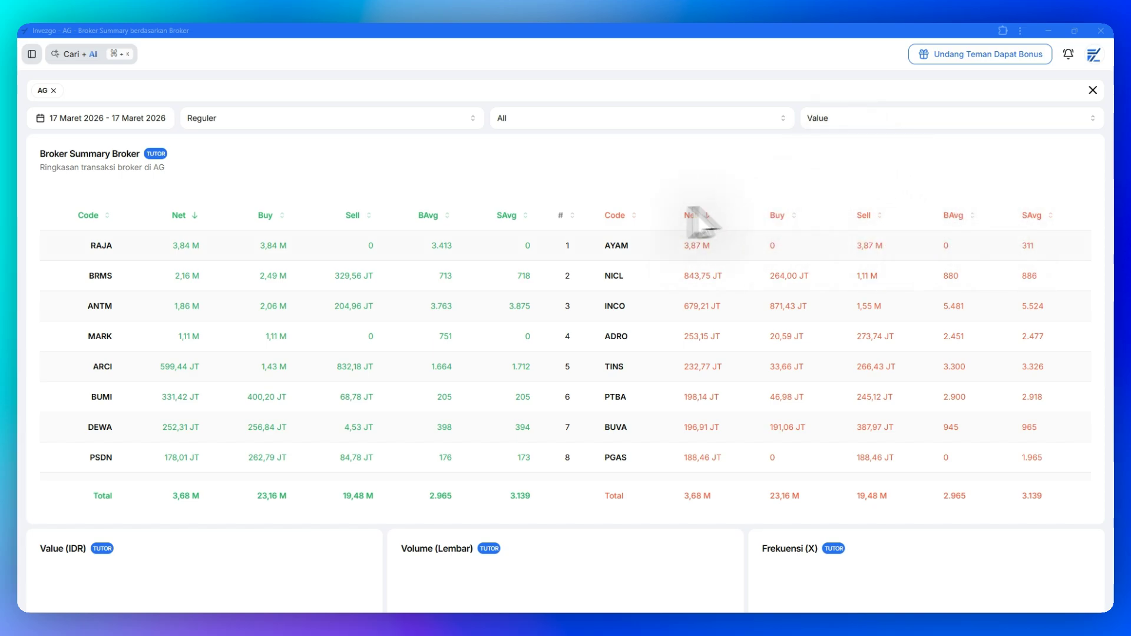
click(838, 119)
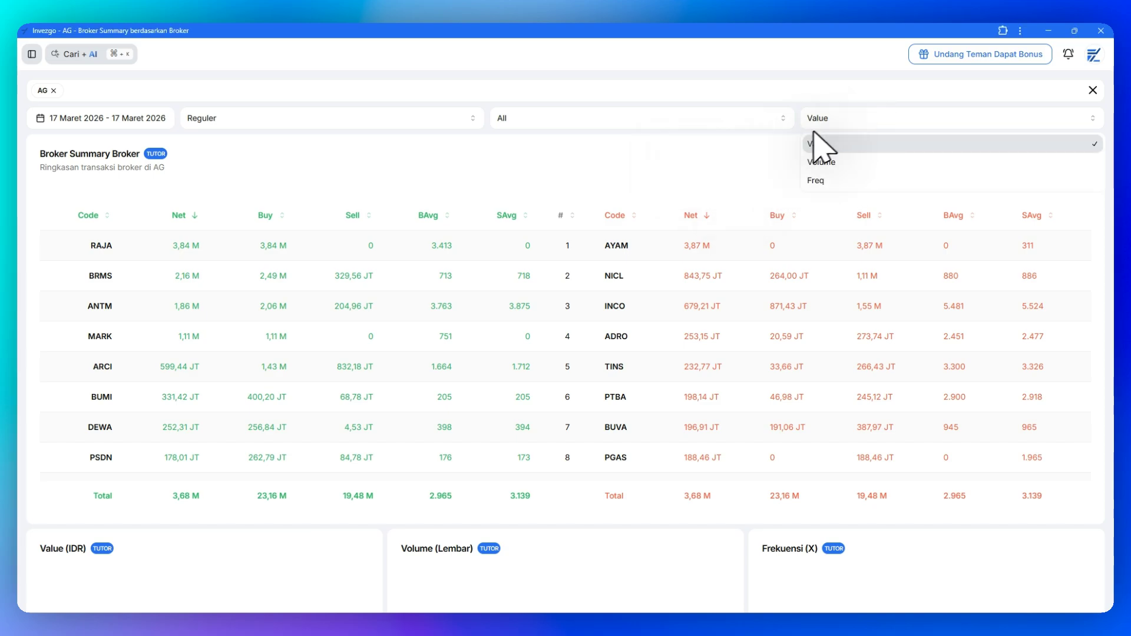
click(775, 157)
click(817, 123)
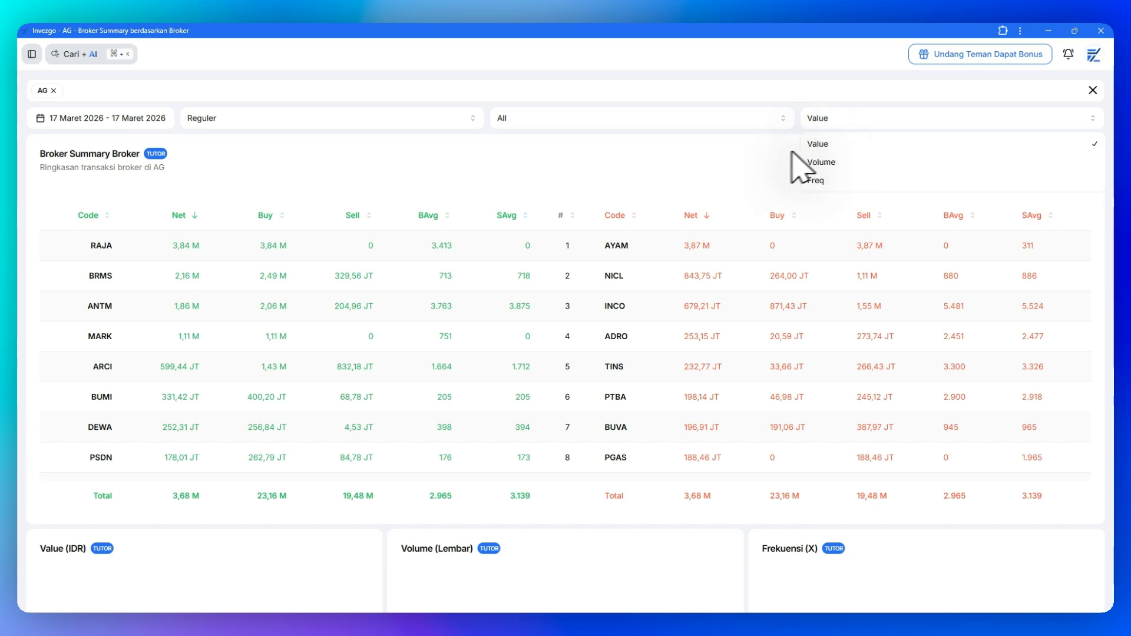
click(790, 151)
- Examine RAJA's net buy value in the first row of broker AG's table
drag(172, 245, 202, 243)
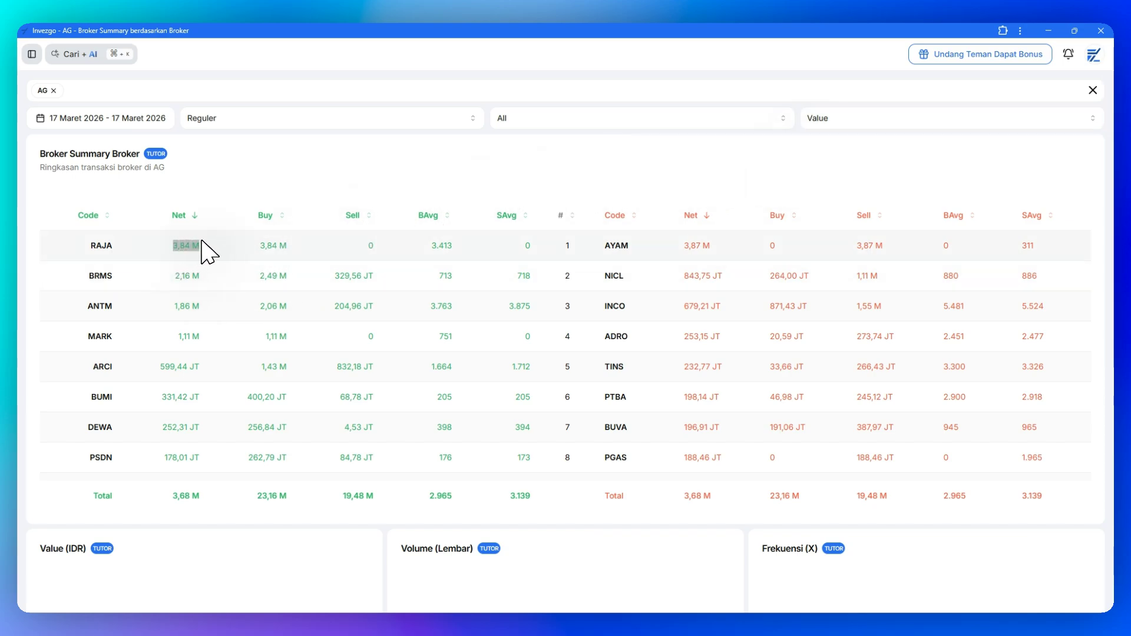
click(203, 237)
click(206, 241)
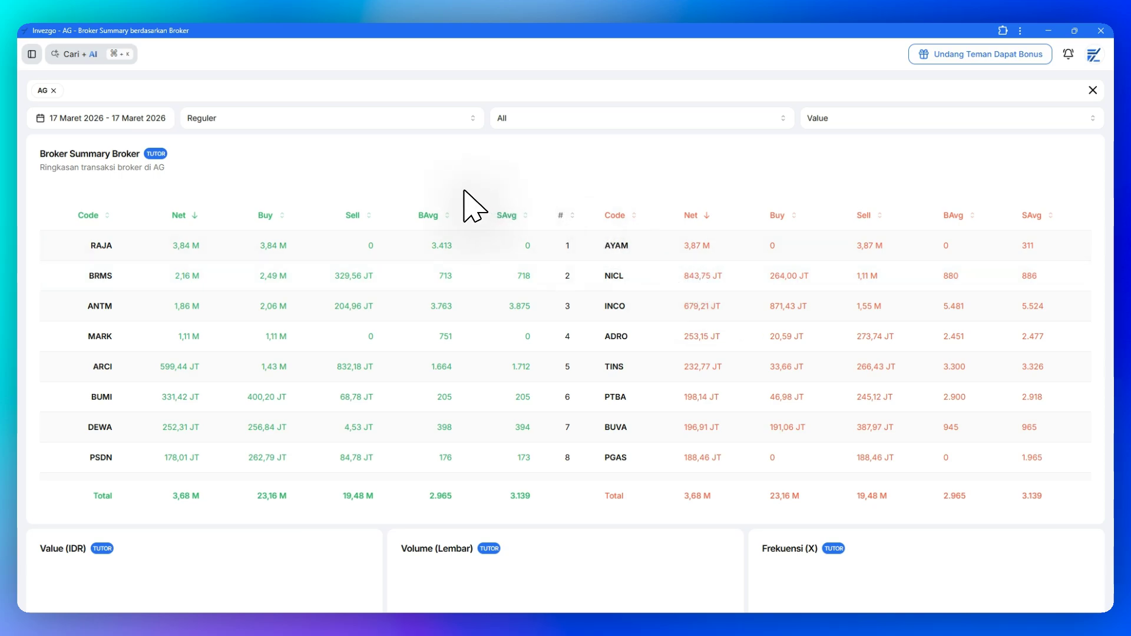
- Examine broker AG's value, volume and frequency charts and its top buy and sell charts
scroll(468, 177, down, 6)
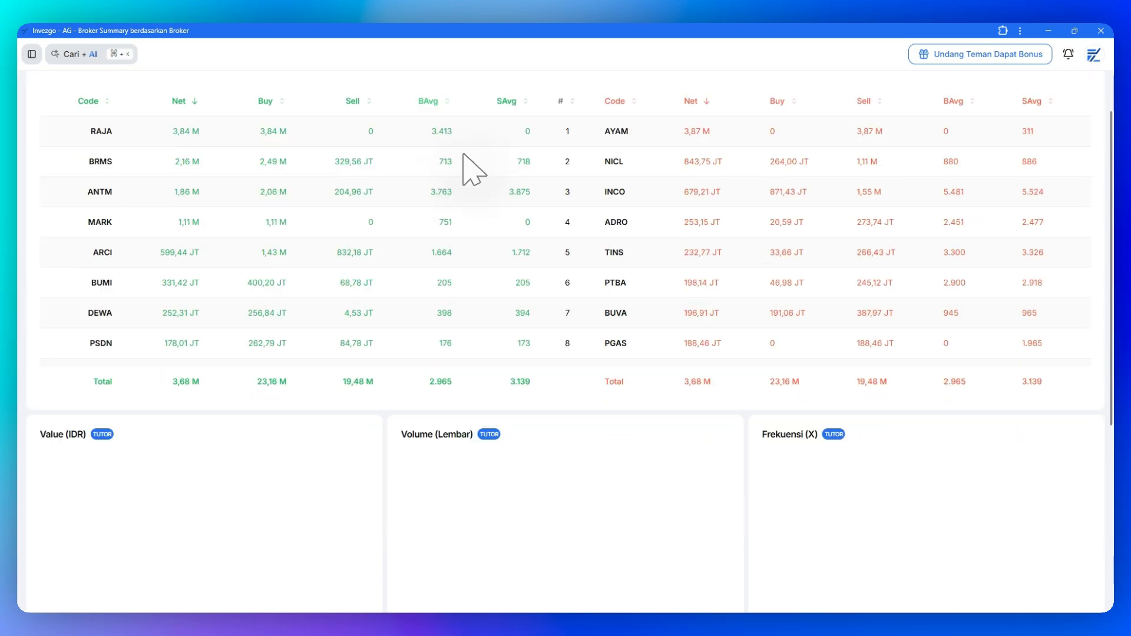
scroll(435, 352, down, 4)
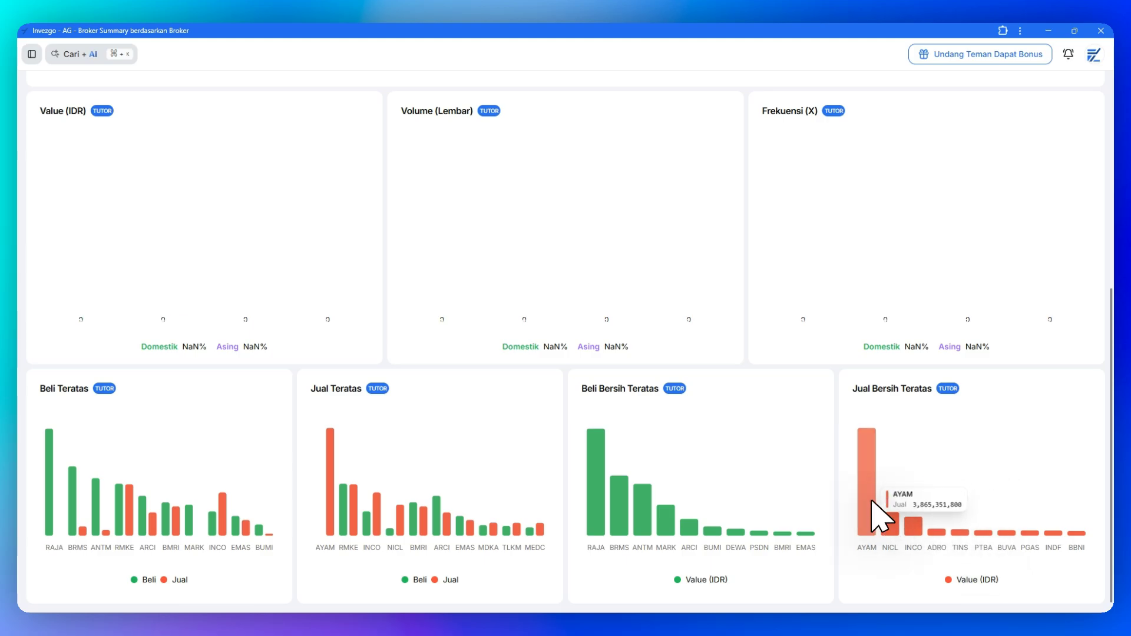
scroll(904, 416, up, 6)
scroll(895, 345, up, 3)
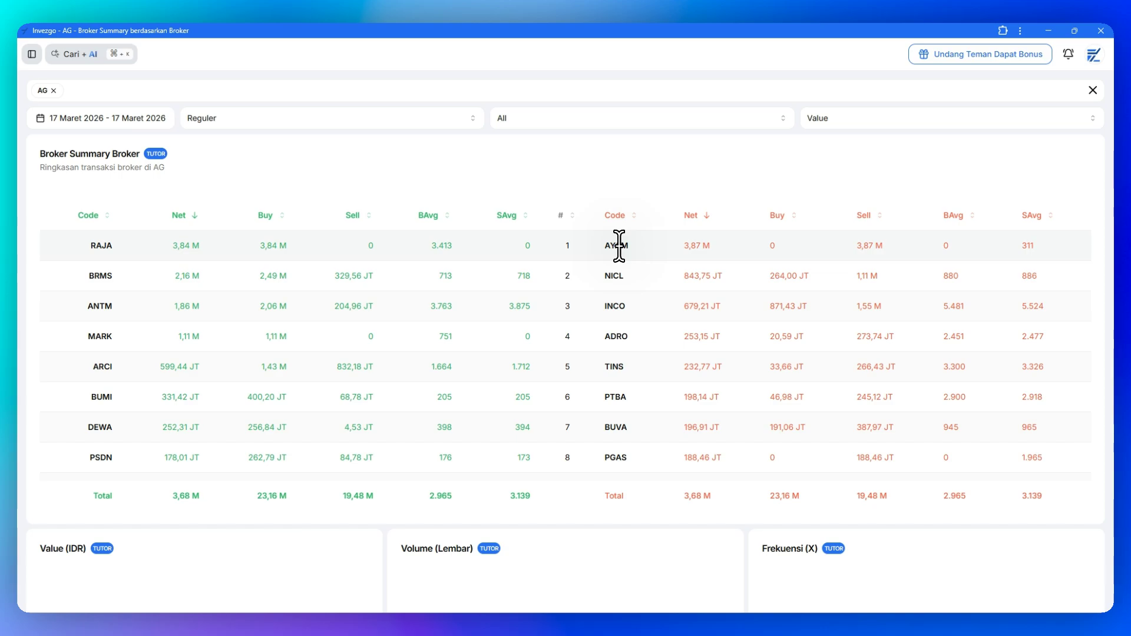
- Replace broker AG with BK (JP Morgan Sekuritas Indonesia) in the broker filter
click(54, 91)
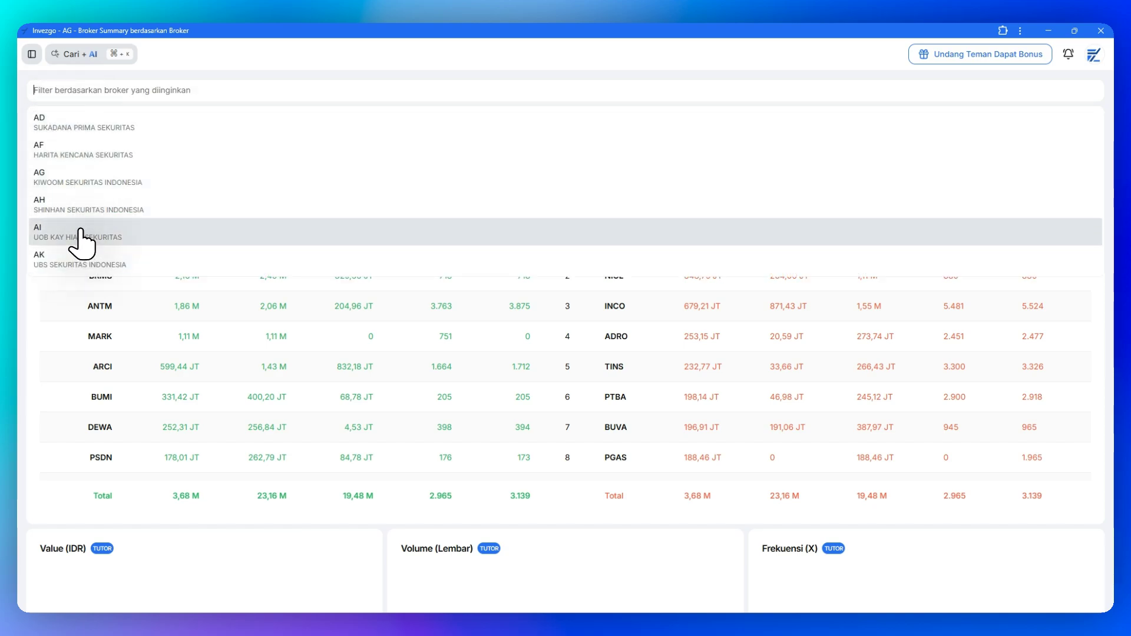
scroll(85, 250, down, 3)
text(bk)
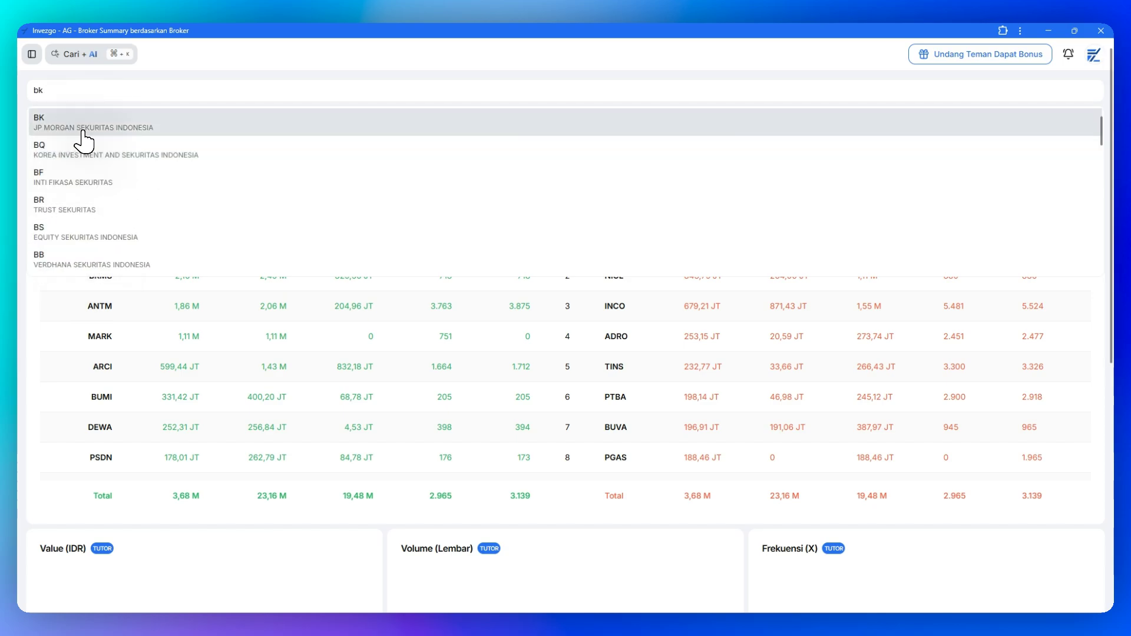
click(83, 133)
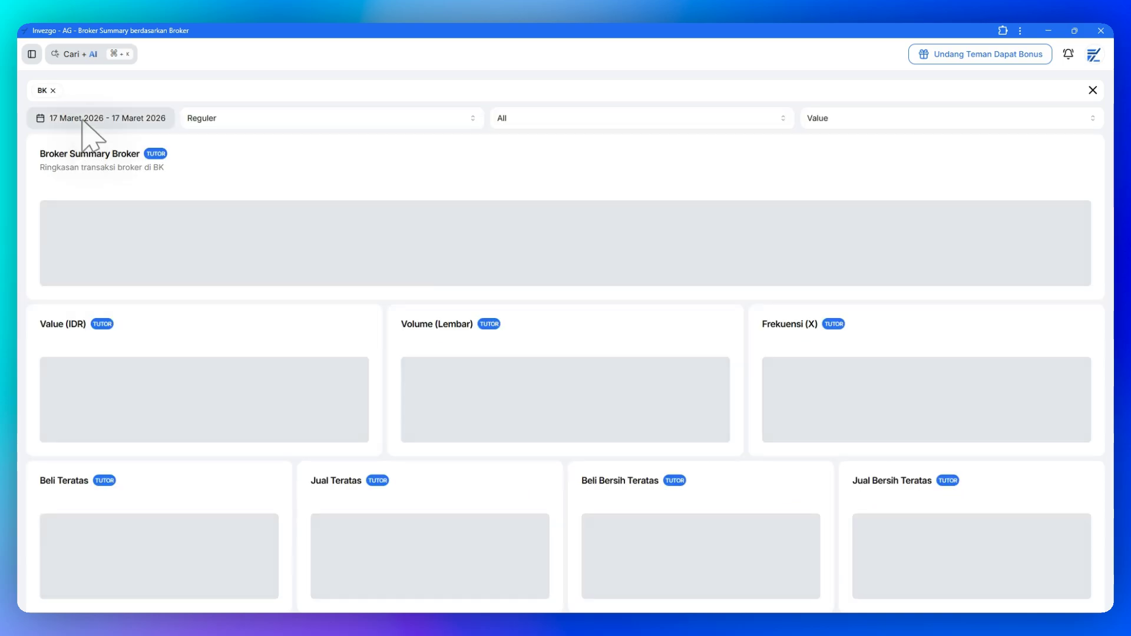
- Add broker AK (UBS Sekuritas Indonesia) alongside BK in the broker filter
click(85, 85)
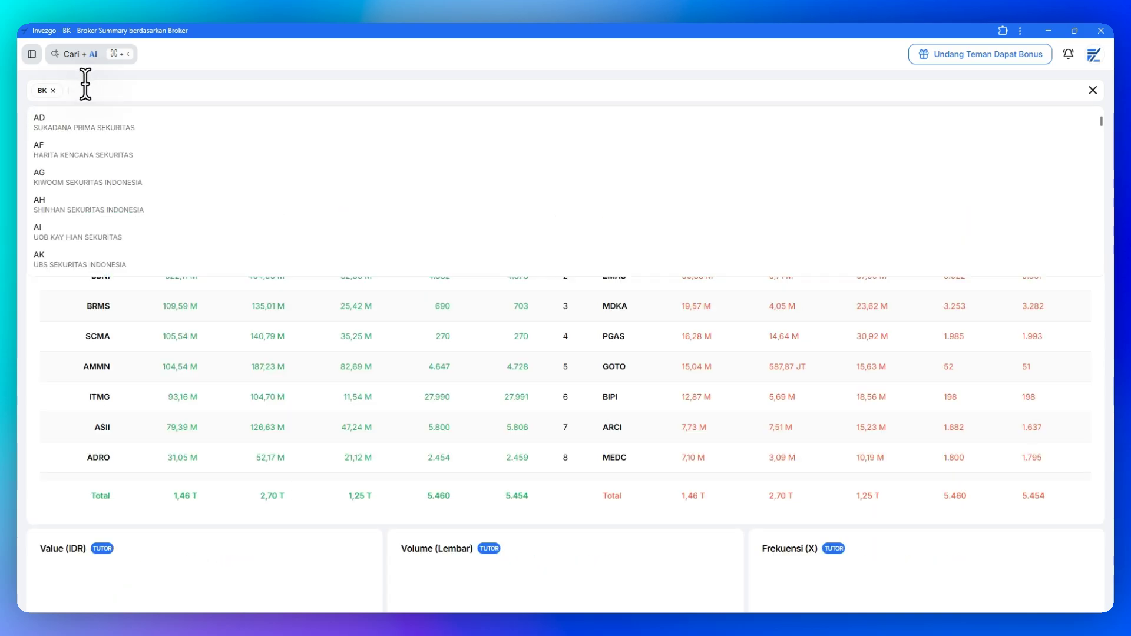
text(ak)
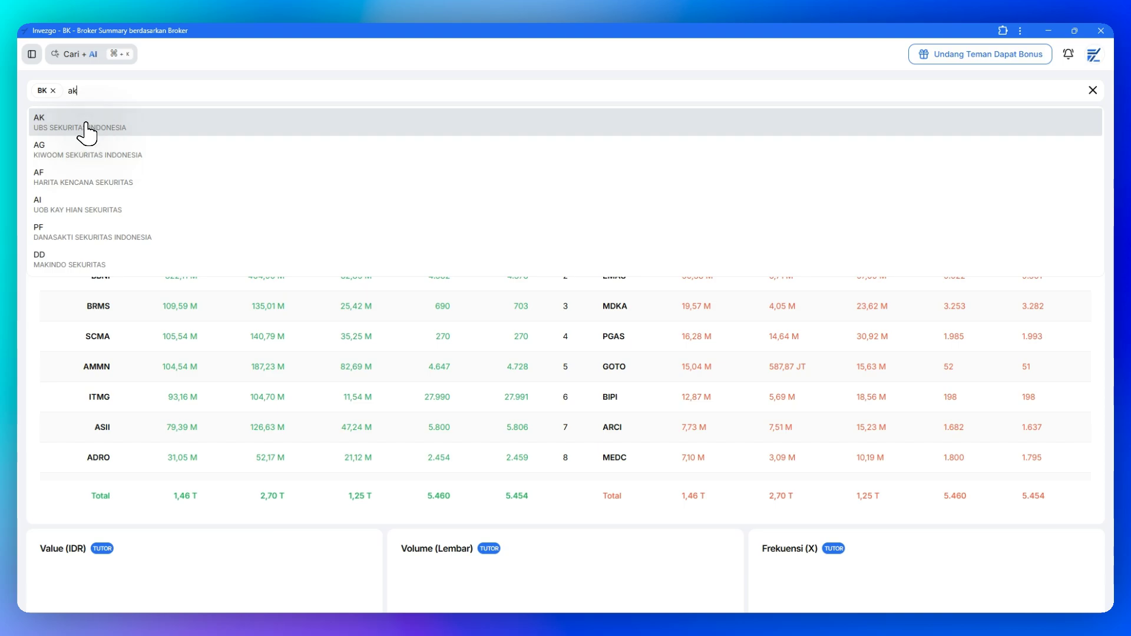
click(86, 129)
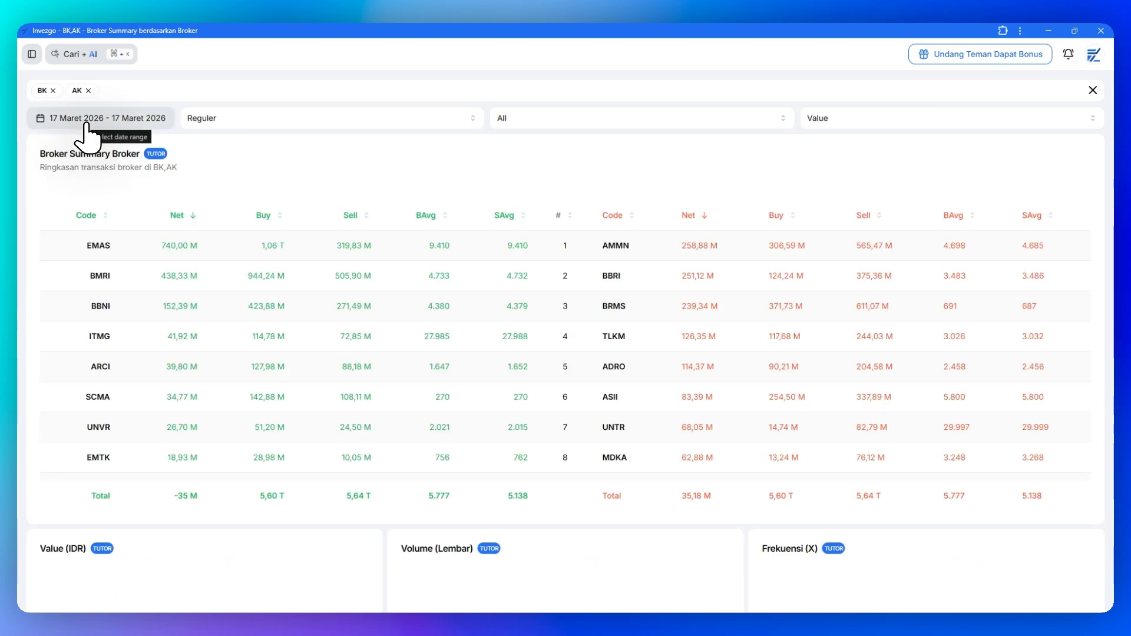
- Check the Value measure options, and read the Net and Buy figures of the EMAS row for BK and AK
click(862, 119)
click(778, 174)
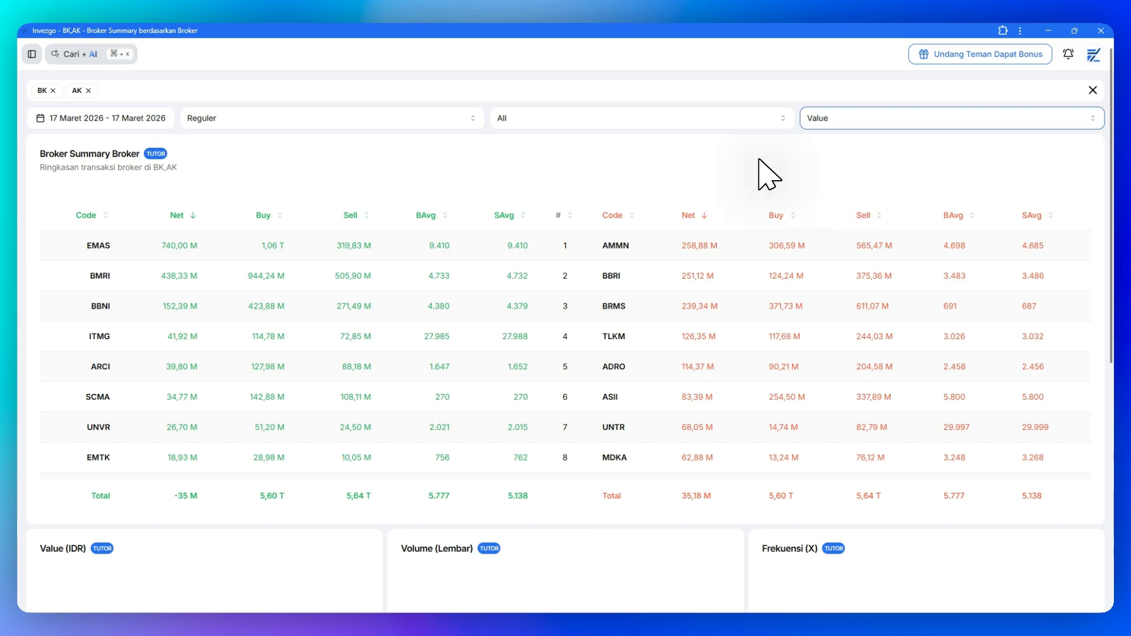
click(152, 165)
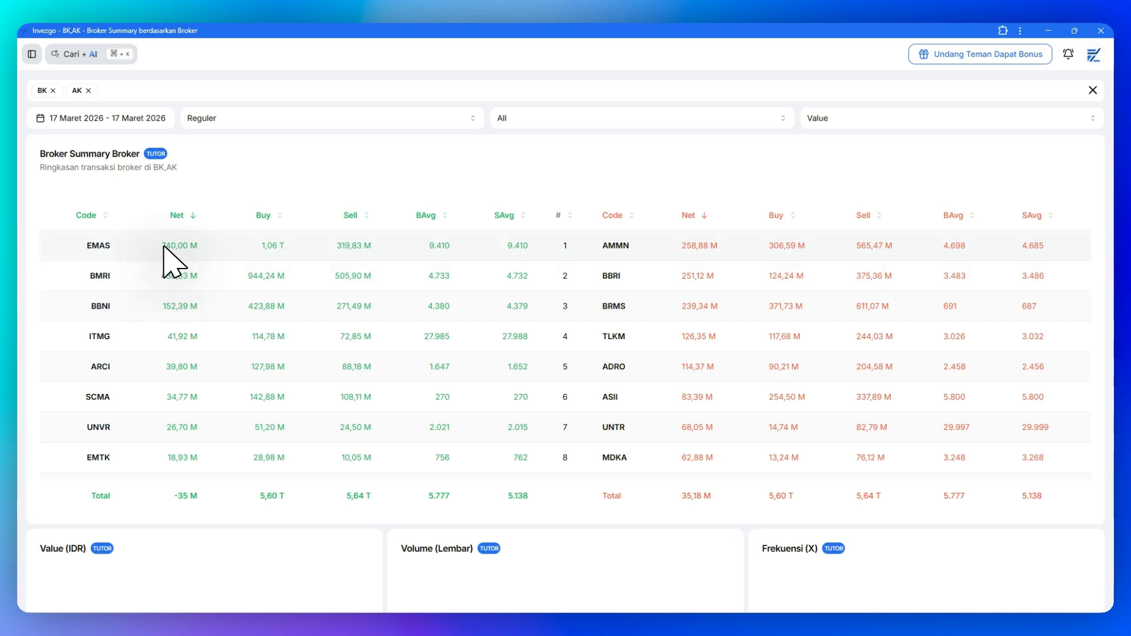
drag(170, 243, 295, 255)
click(206, 244)
click(165, 245)
click(206, 248)
click(298, 259)
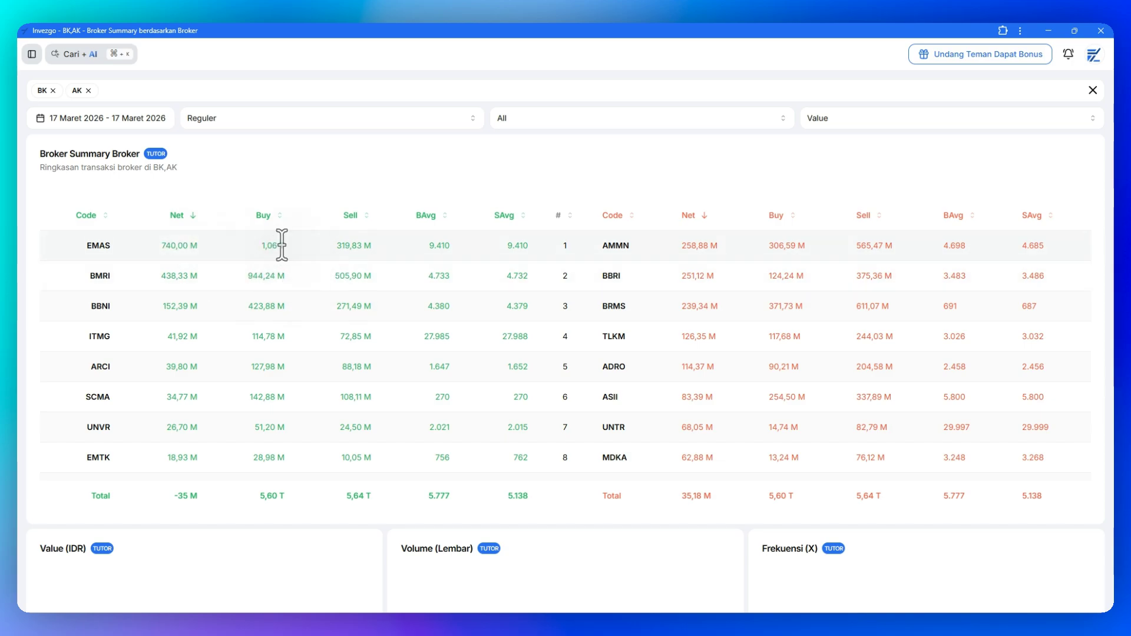
- Read the Sell, BAvg and SAvg figures of the EMAS row
double_click(347, 246)
click(346, 249)
double_click(436, 247)
click(461, 252)
double_click(517, 246)
click(516, 238)
- Look through the lower-ranked stocks in the combined BK and AK transaction table
scroll(516, 187, down, 2)
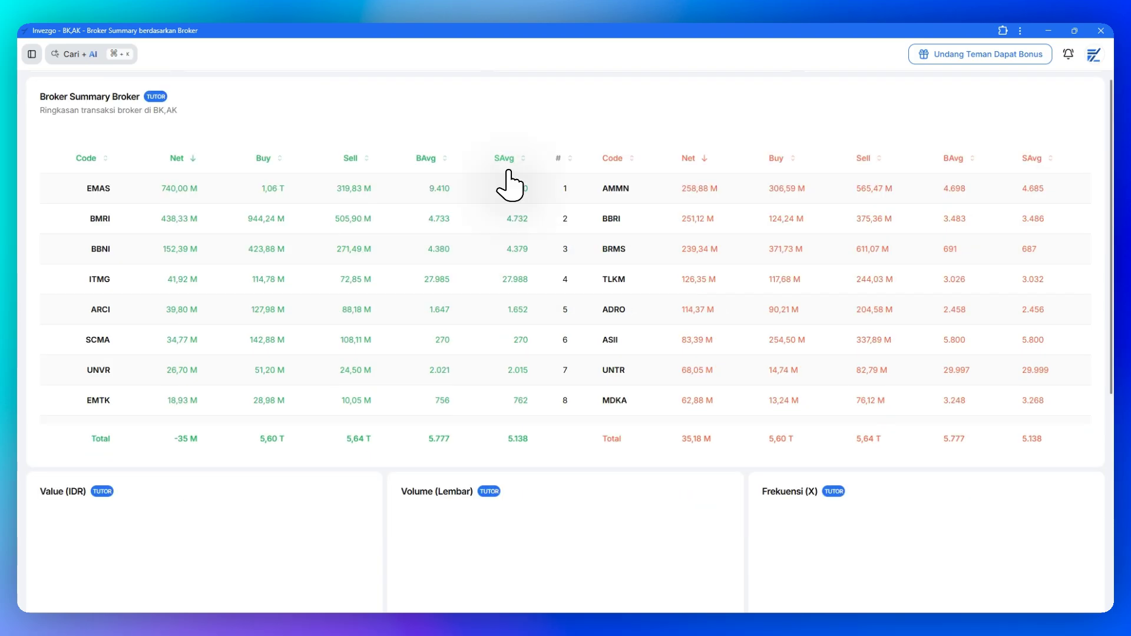
scroll(472, 194, down, 12)
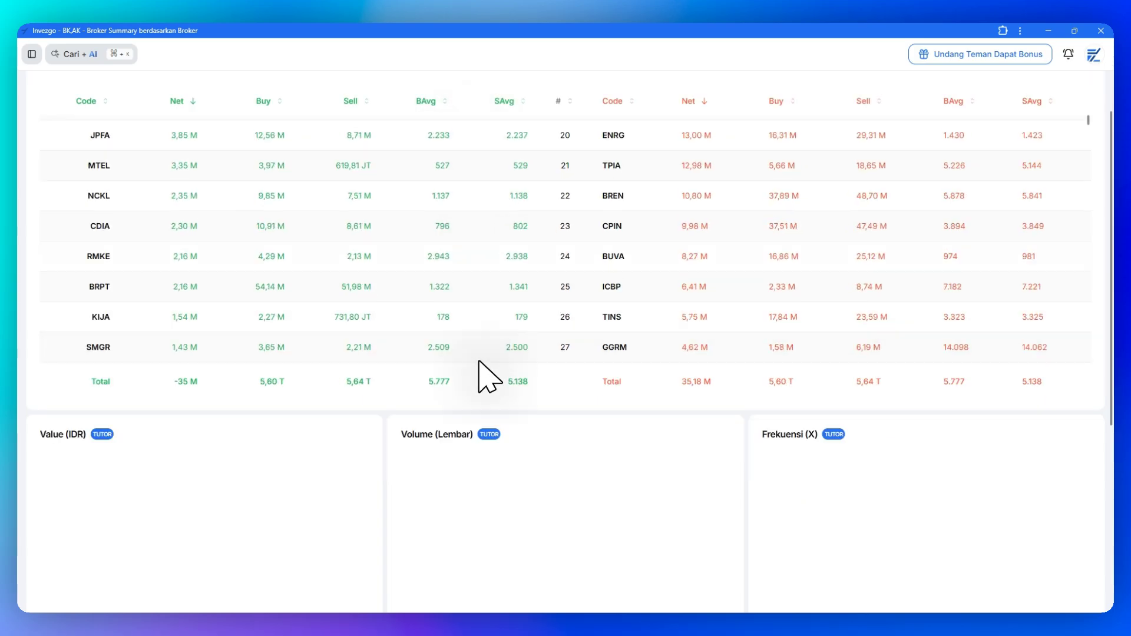
scroll(614, 354, up, 15)
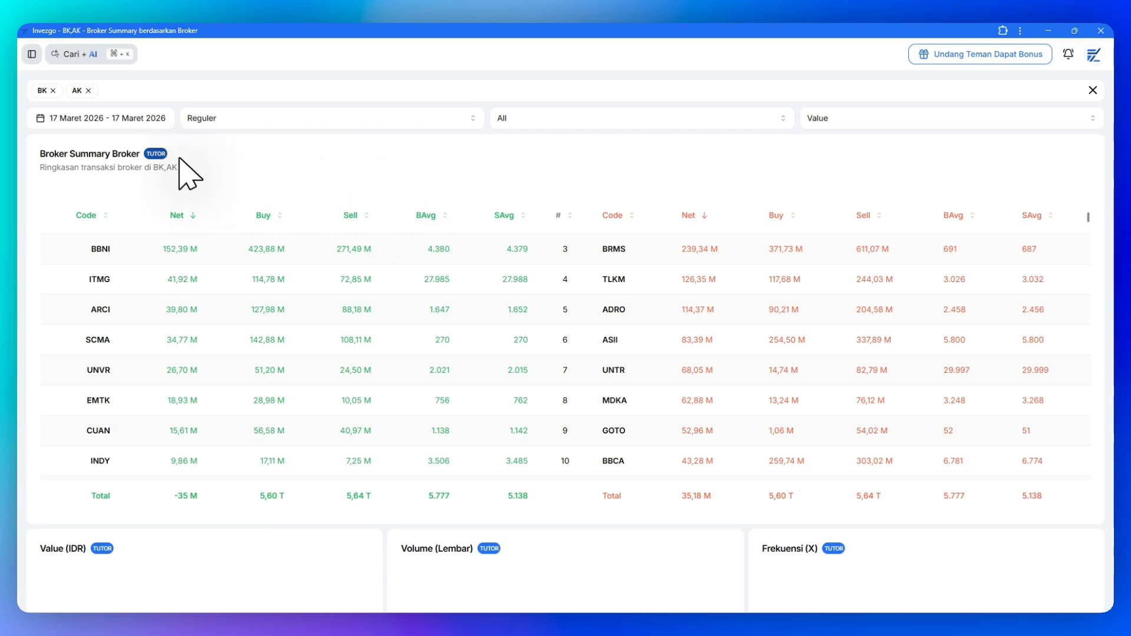
- Remove broker AK from the filter and switch the summary from BK to the following broker, BQ
click(88, 90)
right_click(365, 178)
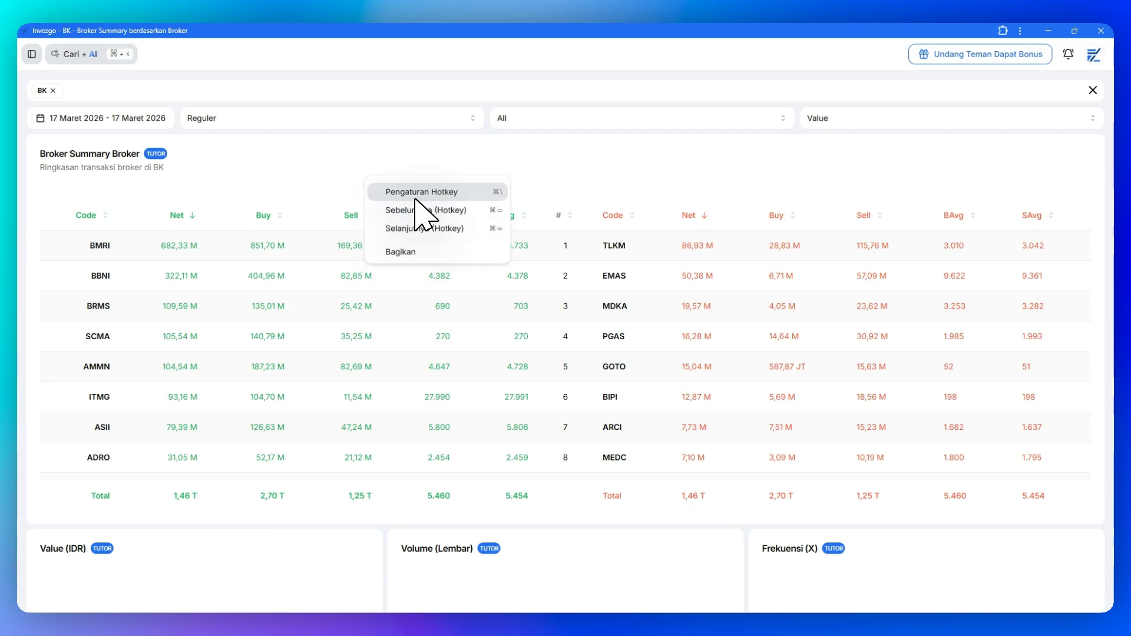
click(417, 228)
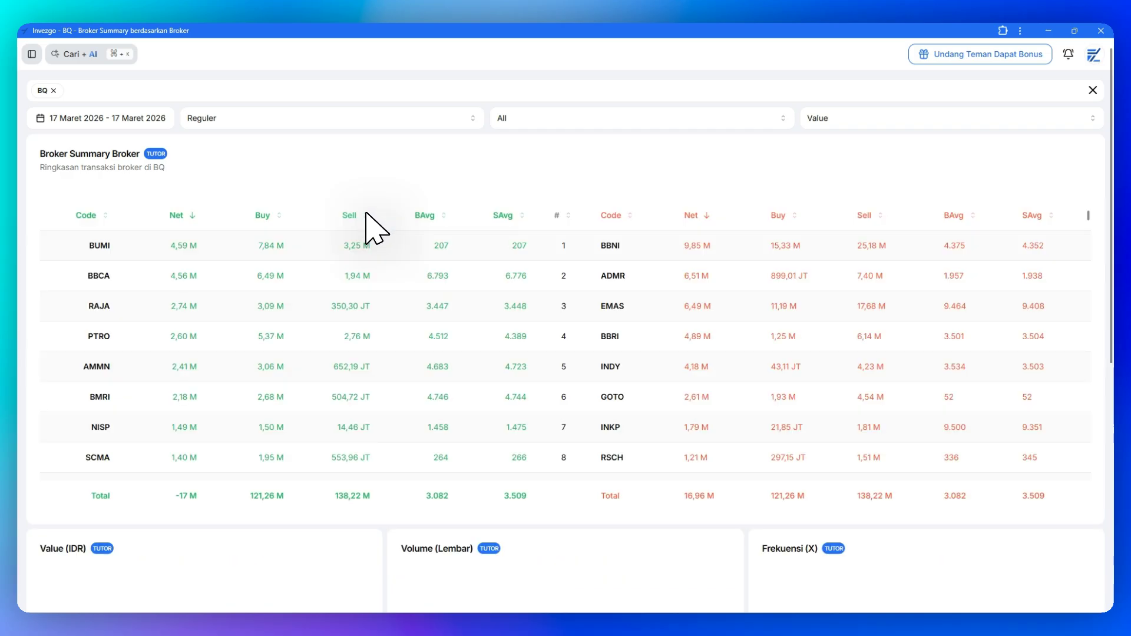